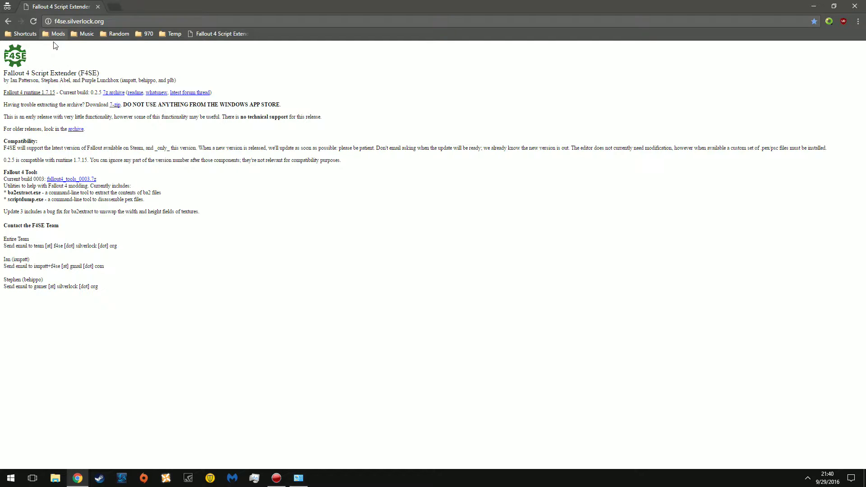
Step: Check the supported Fallout 4 runtime version, close Chrome and open Downloads in File Explorer
drag(6, 92, 59, 93)
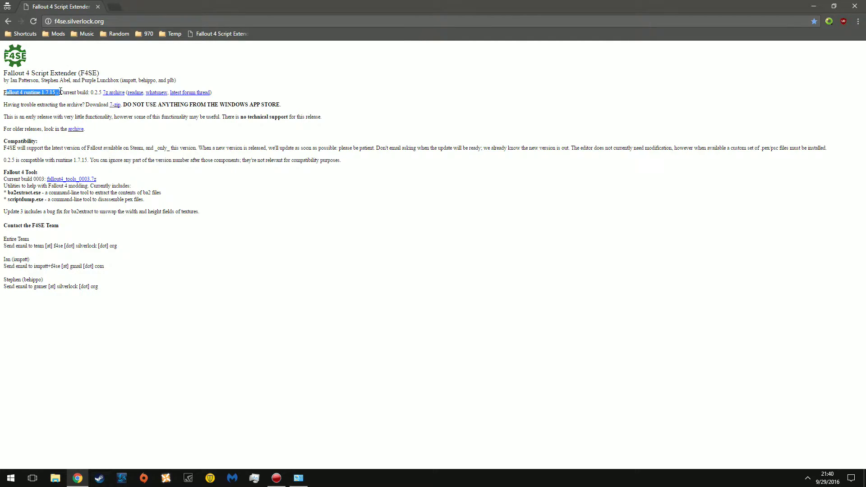
click(67, 103)
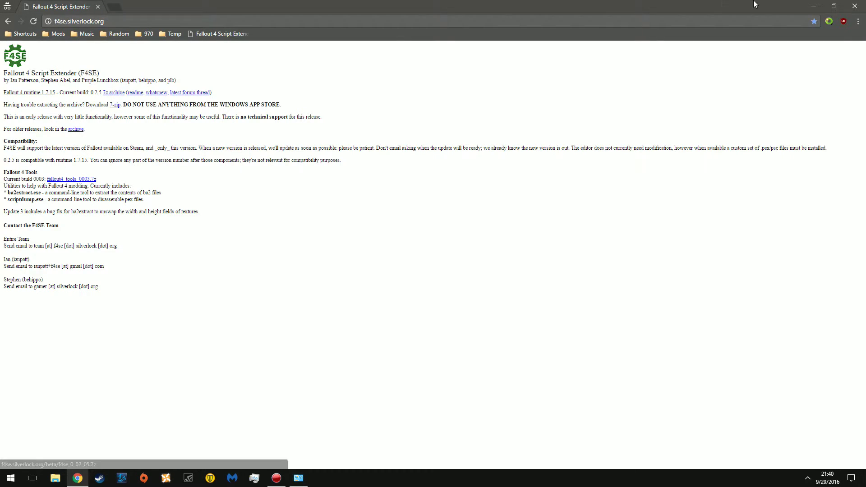
click(854, 7)
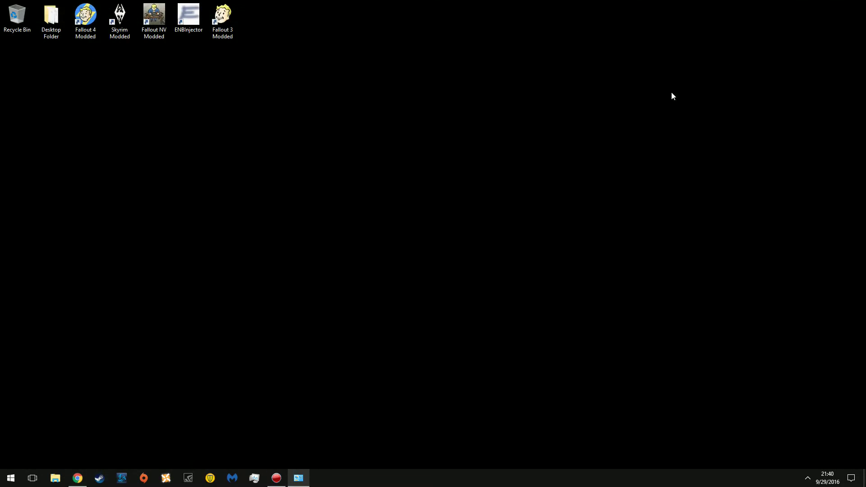
click(55, 478)
double_click(450, 209)
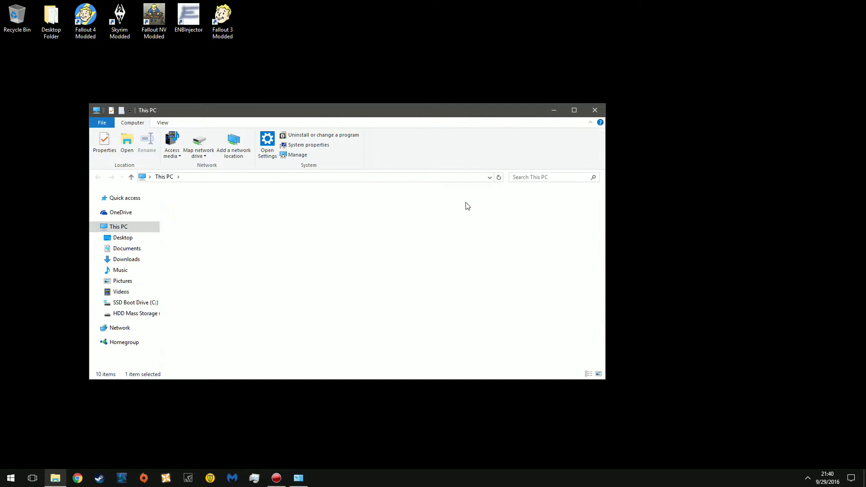
Step: Scan f4se_0_02_05.7z with the Windows virus scanner and Malwarebytes, dismissing both clean results
right_click(232, 216)
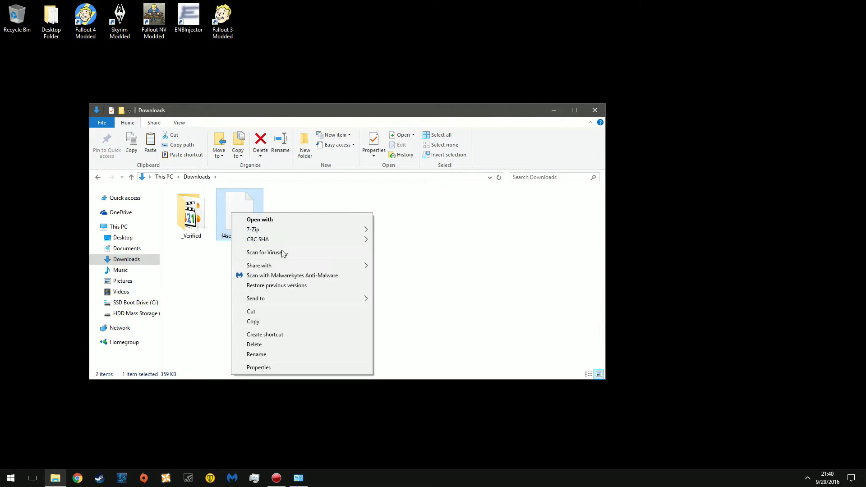
click(283, 253)
right_click(240, 216)
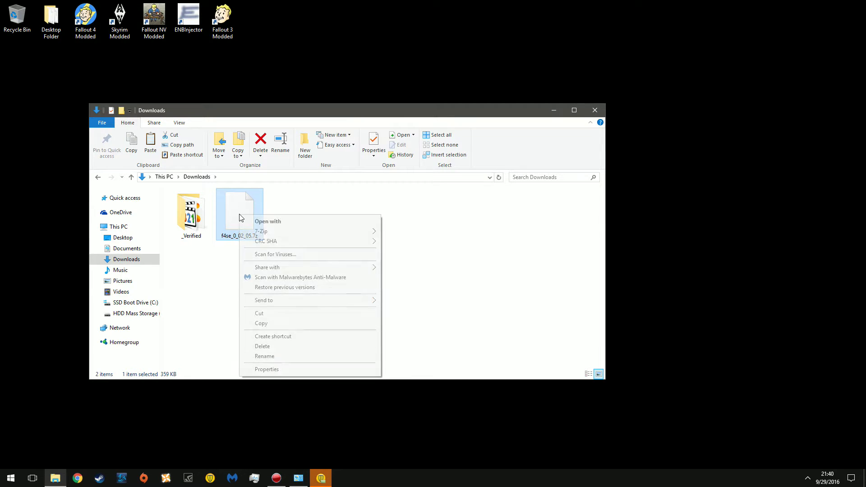
click(294, 277)
click(399, 298)
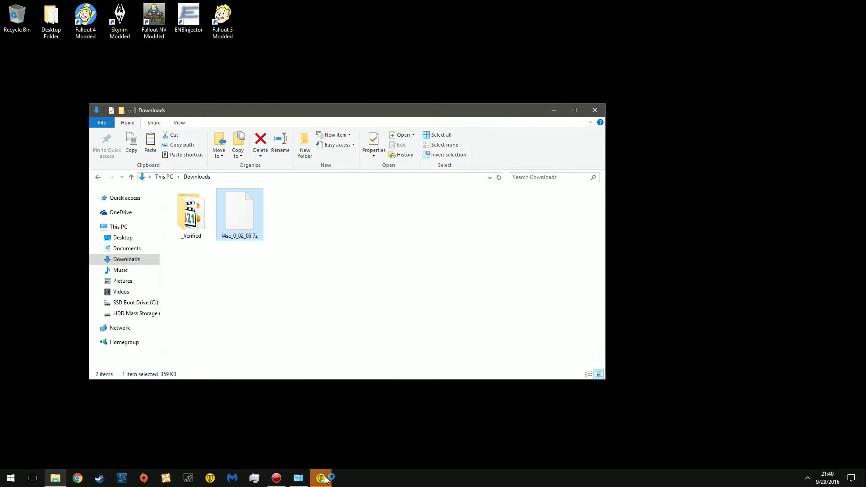
mouse_move(328, 476)
click(325, 442)
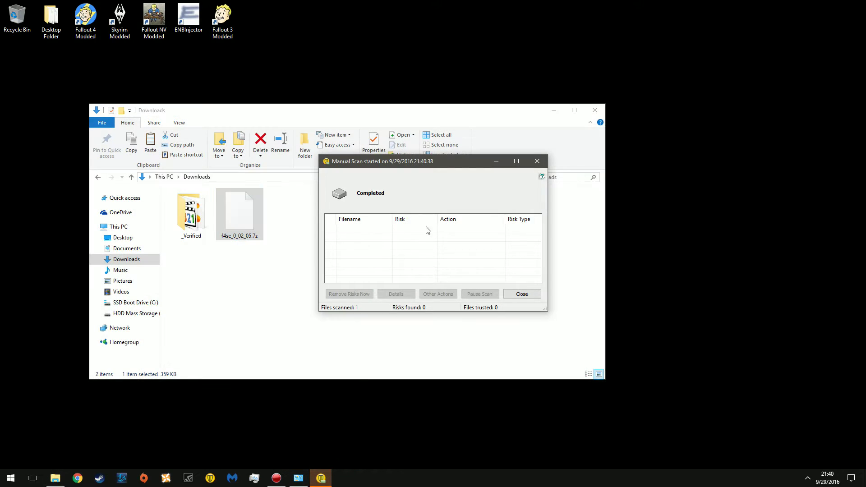
click(522, 294)
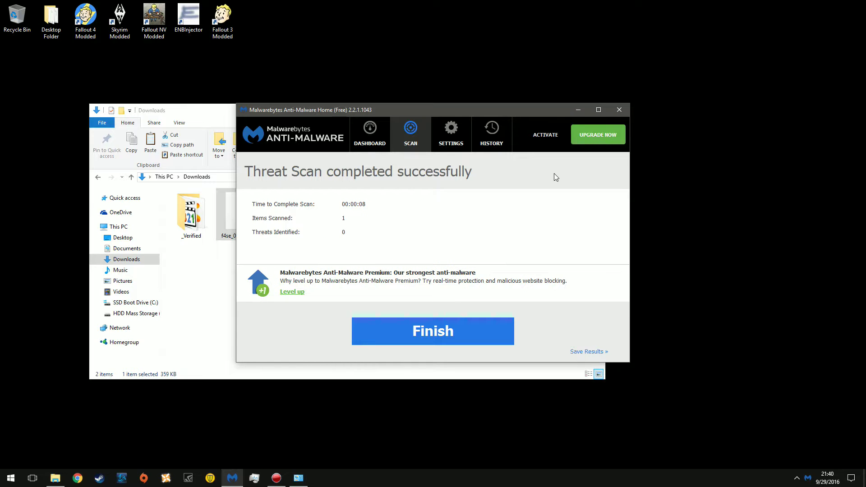
click(460, 322)
Step: Extract f4se_0_02_05.7z with 7-Zip, delete the archive, and move the extracted folder to the desktop
click(620, 109)
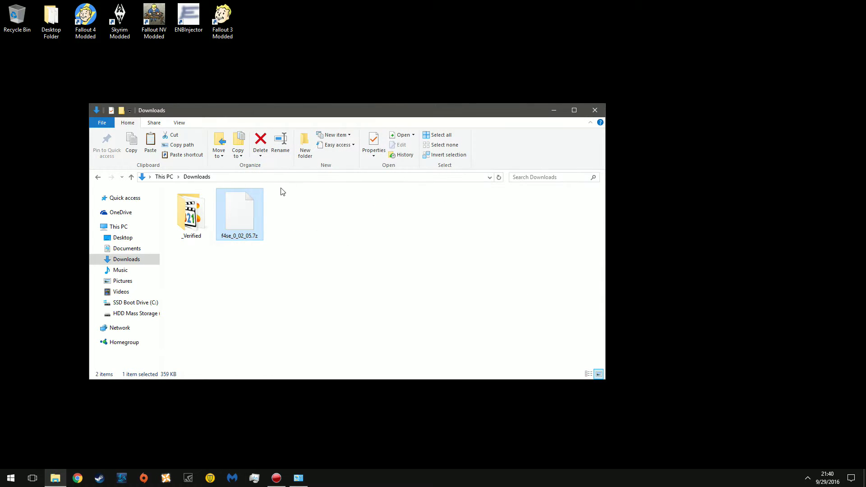
right_click(221, 219)
mouse_move(335, 236)
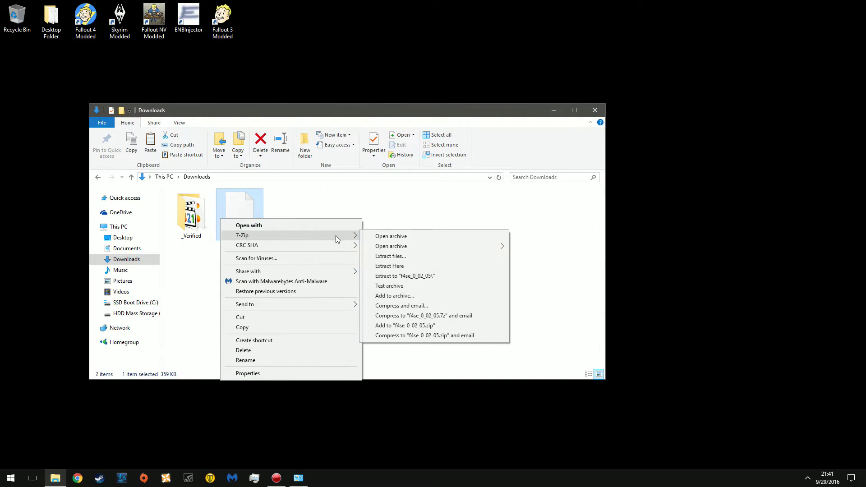
click(390, 266)
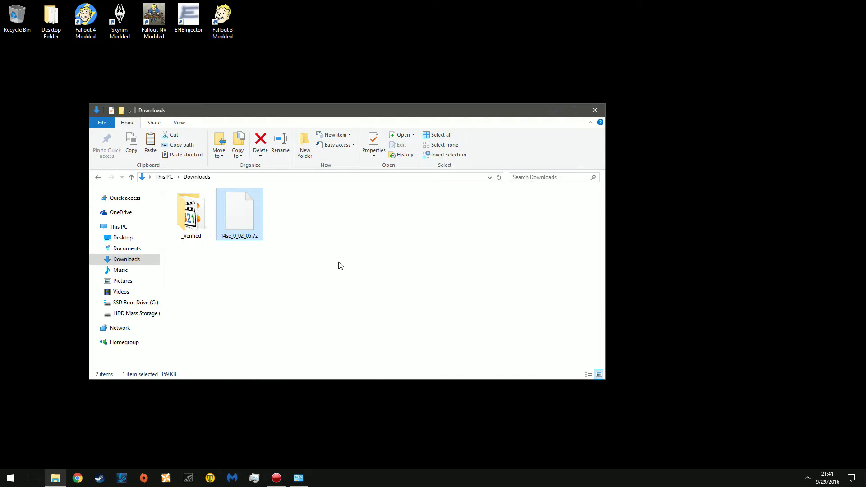
click(261, 144)
drag(287, 212, 288, 169)
click(588, 108)
Step: Copy the six loose files from the f4se_0_02_05 folder, leaving the subfolders
double_click(297, 158)
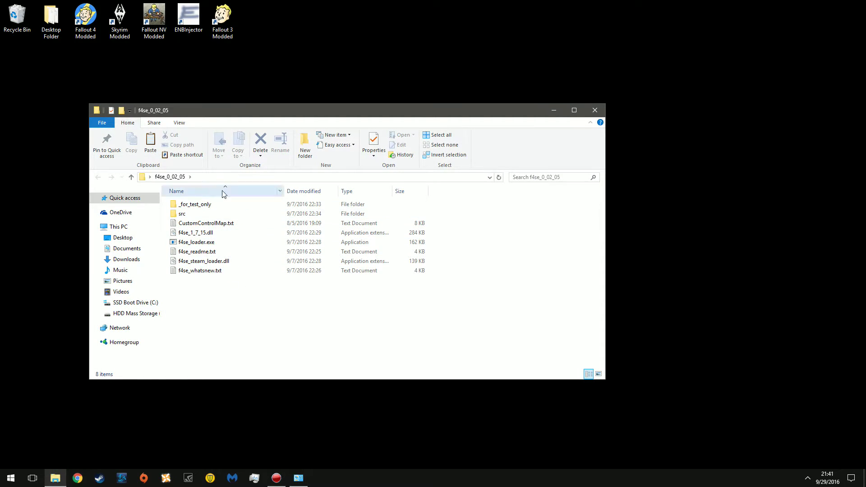
click(195, 205)
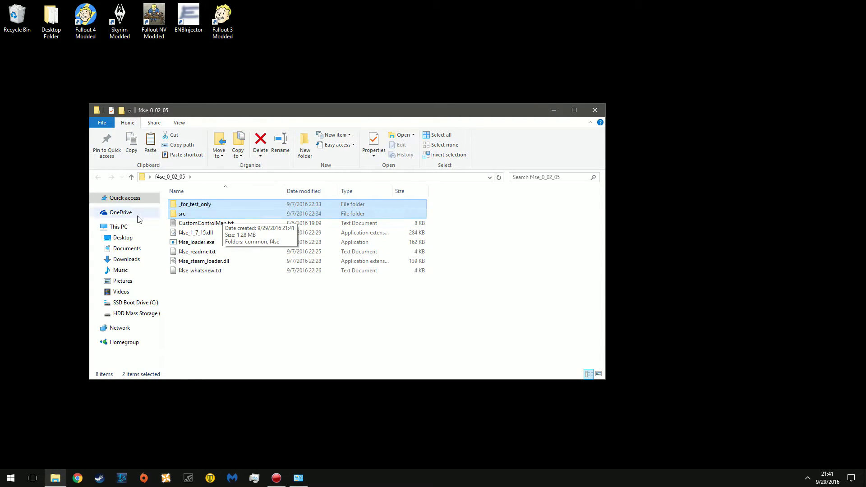
click(207, 318)
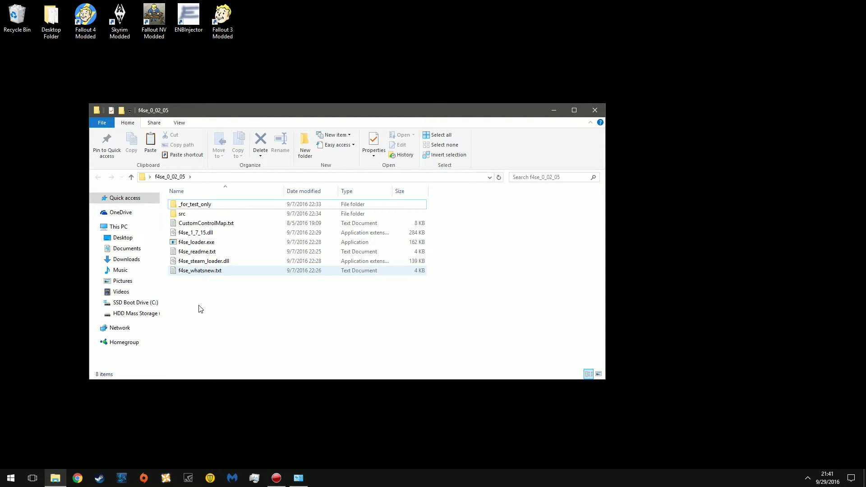
drag(199, 306, 196, 228)
right_click(203, 245)
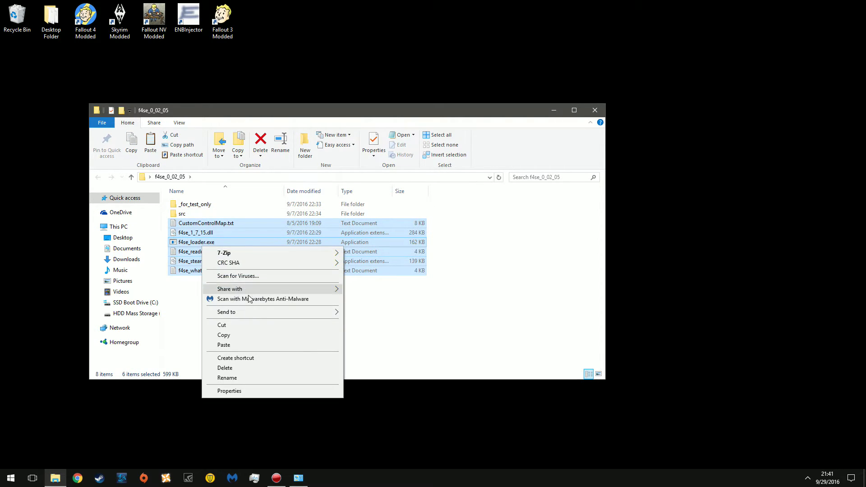
click(233, 336)
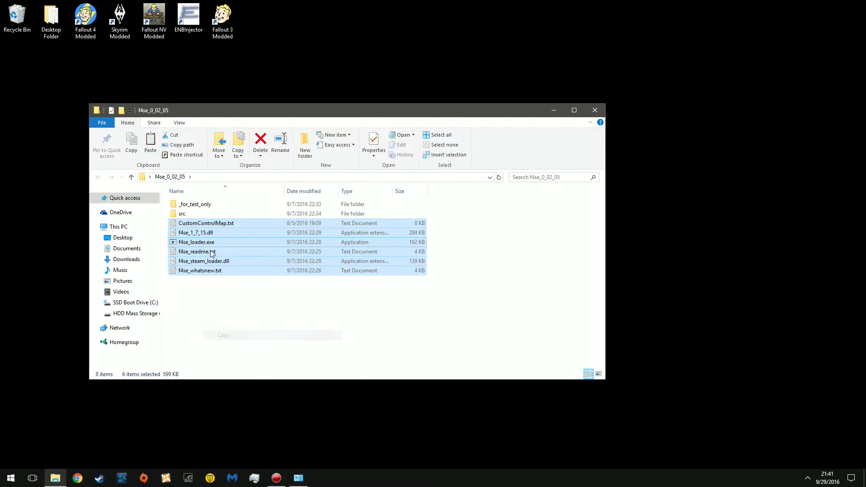
click(132, 314)
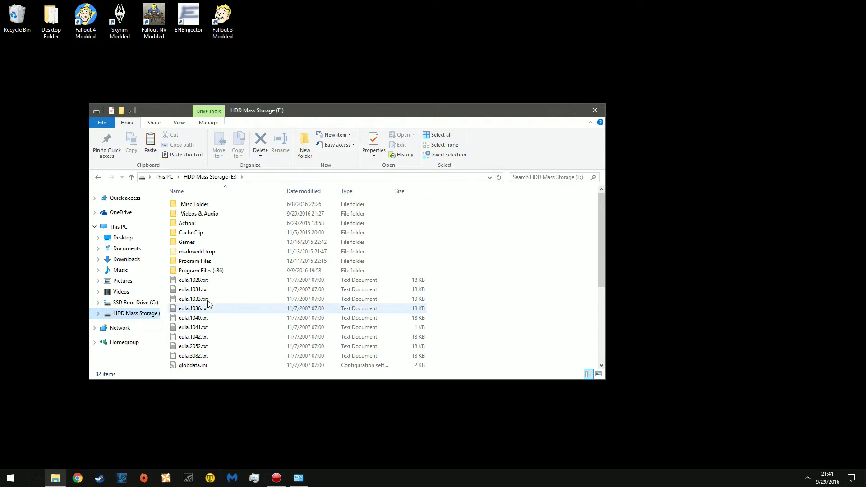
Step: Navigate to E:\Program Files (x86)\Steam\steamapps\common\Fallout 4
double_click(229, 274)
click(203, 283)
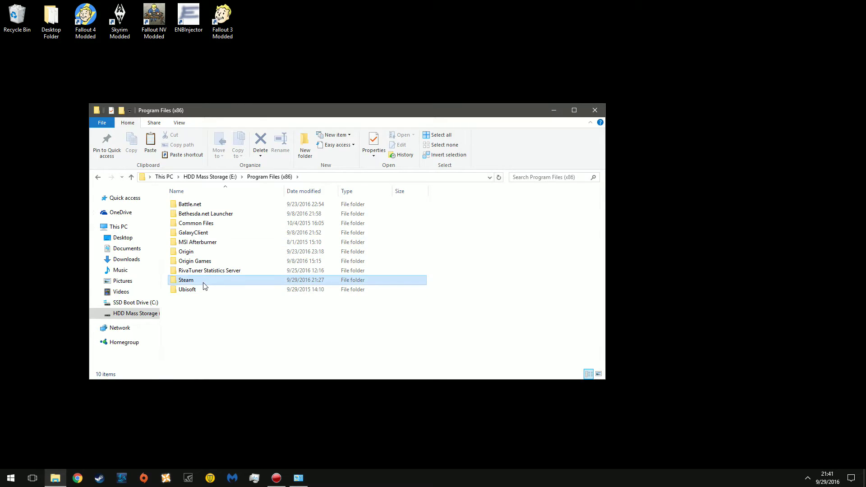
double_click(204, 283)
scroll(212, 243, down, 6)
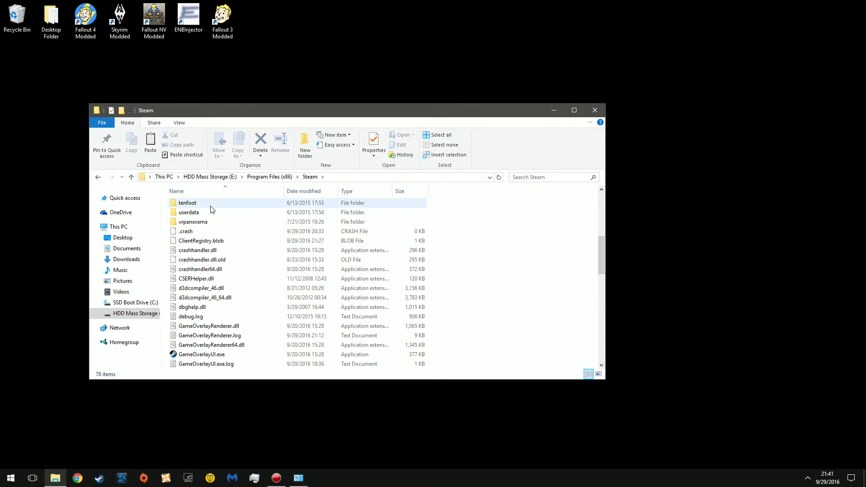
scroll(212, 210, up, 2)
double_click(201, 260)
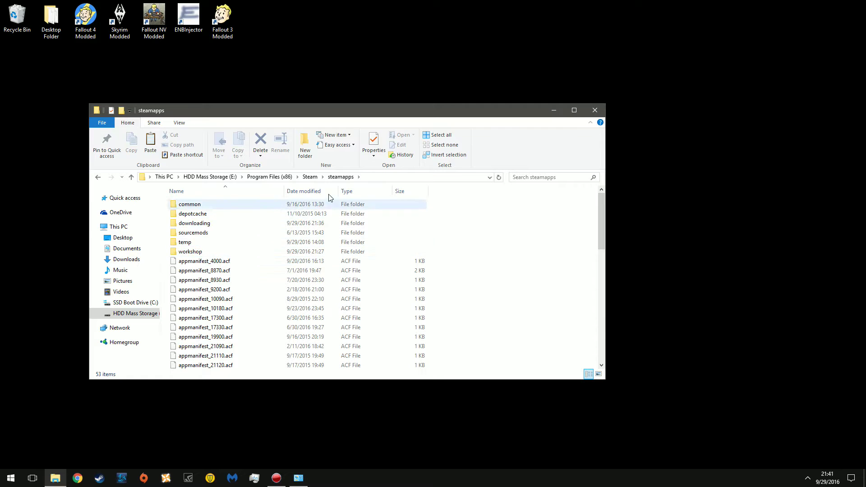
double_click(223, 205)
scroll(228, 250, down, 2)
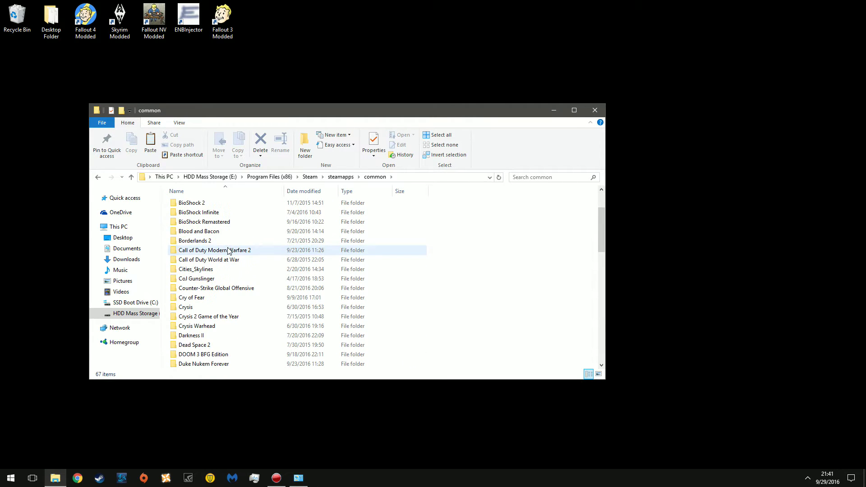
scroll(228, 250, down, 5)
double_click(202, 280)
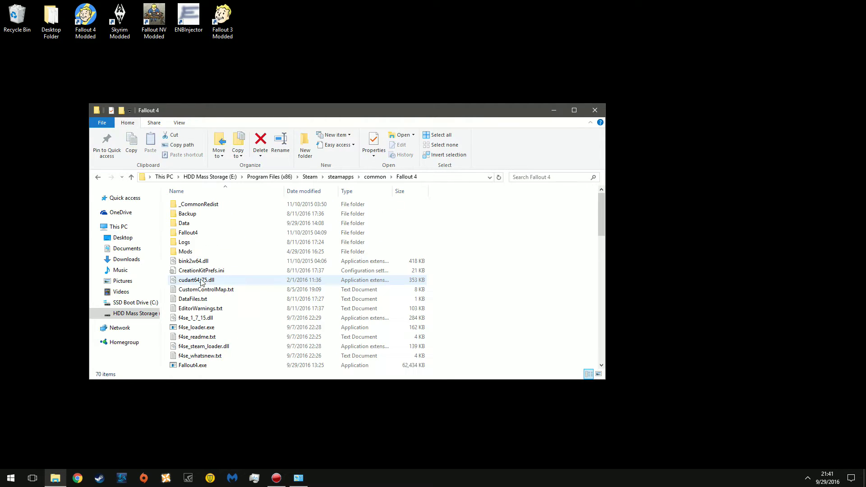
Step: Paste the six F4SE files into the Fallout 4 folder, dismissing the replace-files prompt
right_click(498, 253)
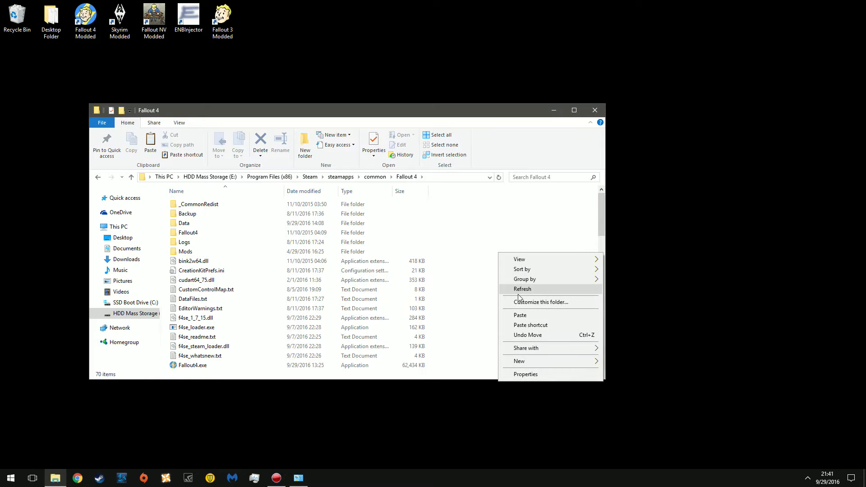
click(539, 315)
drag(391, 122, 206, 128)
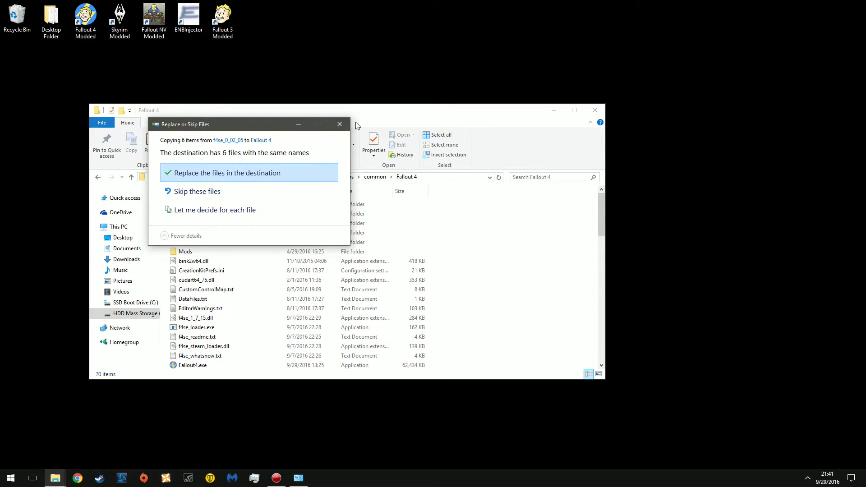
click(339, 124)
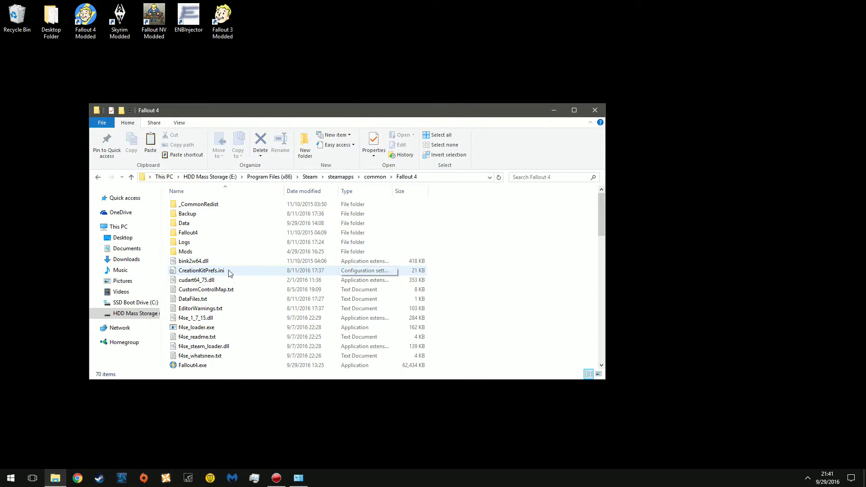
scroll(229, 273, down, 4)
Step: Send f4se_loader.exe to the desktop as a shortcut, close Explorer, and reposition the shortcut
scroll(229, 273, up, 2)
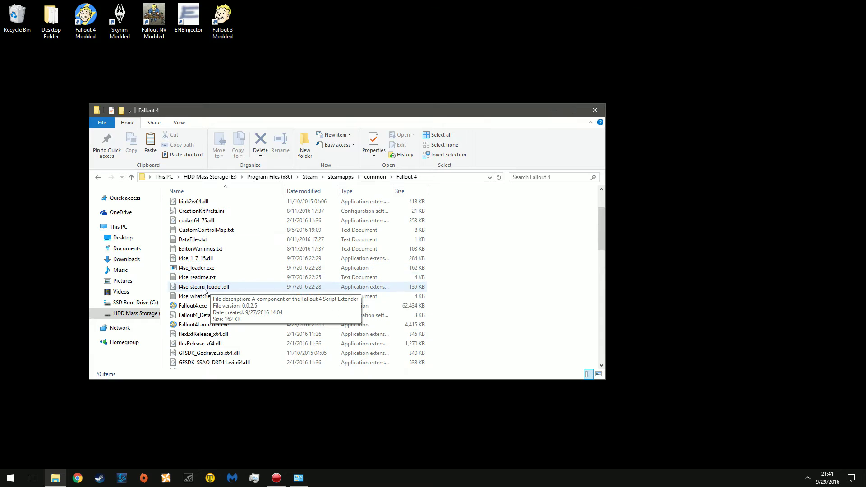
right_click(218, 272)
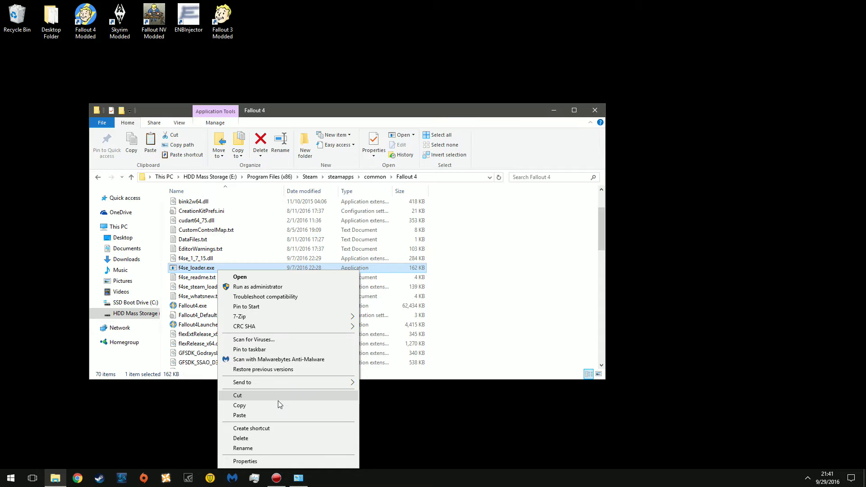
mouse_move(307, 383)
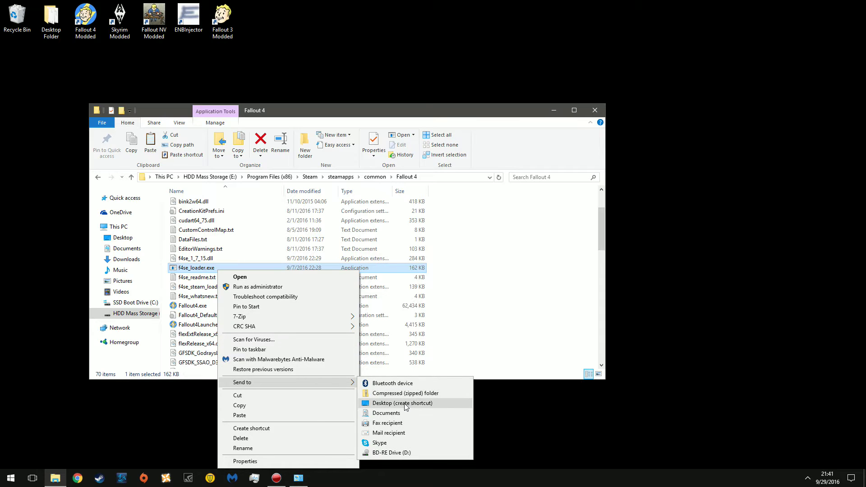
click(406, 404)
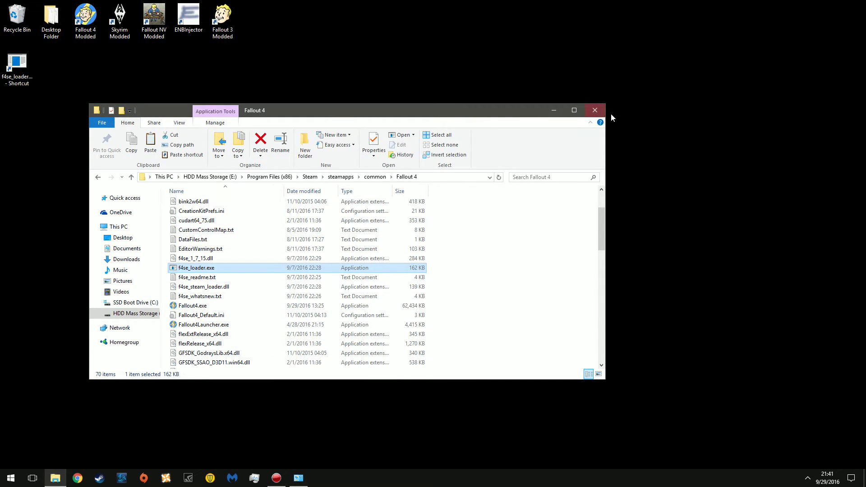
click(596, 110)
drag(15, 71, 152, 165)
click(279, 154)
Step: Delete the desktop f4se_0_02_05 folder and start changing the shortcut's icon in Properties
key(Delete)
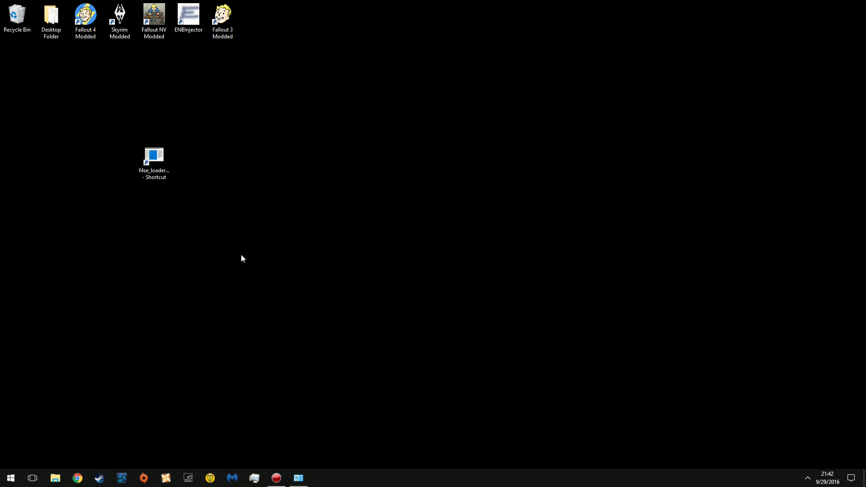
right_click(153, 169)
click(208, 372)
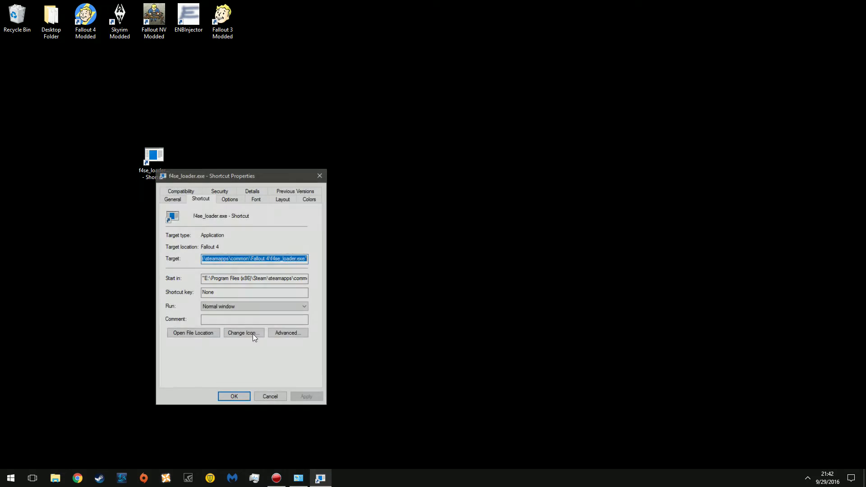
click(238, 335)
click(529, 248)
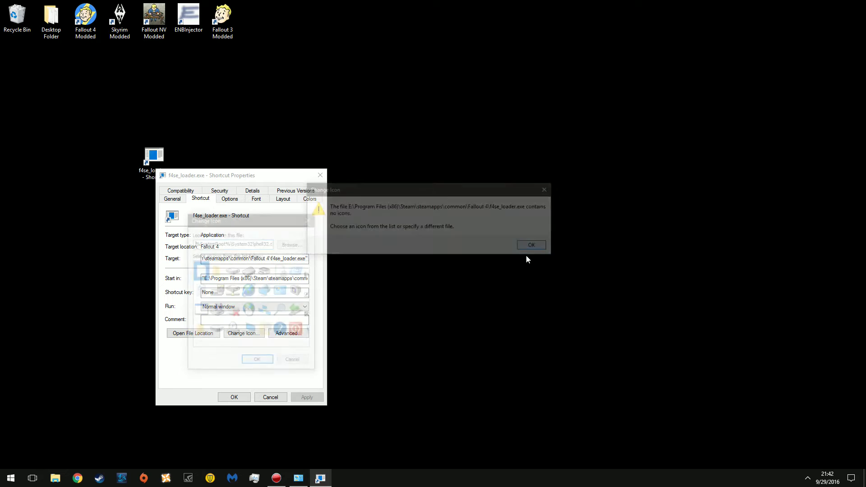
click(293, 243)
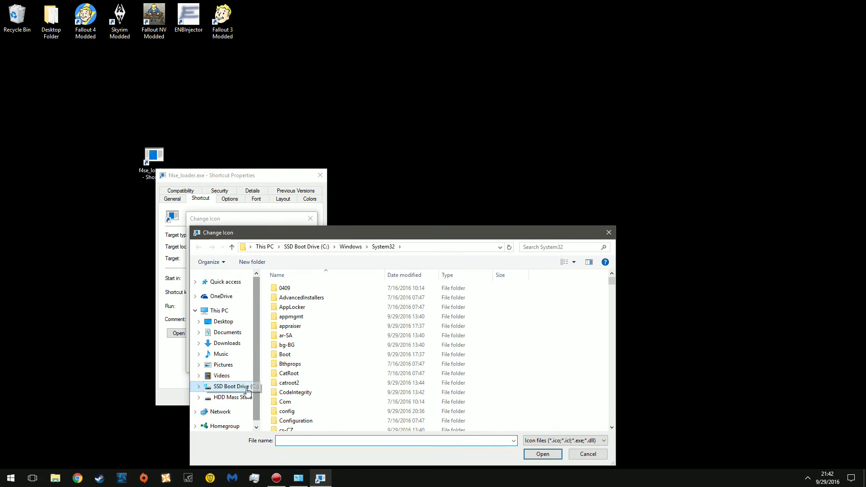
Step: Browse to E:\Program Files (x86)\Steam\steam\games for icon files
click(230, 397)
double_click(324, 355)
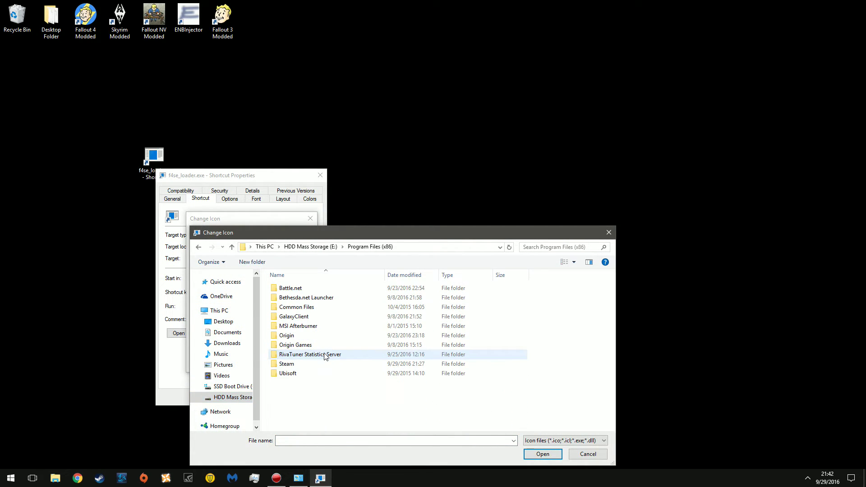
double_click(302, 365)
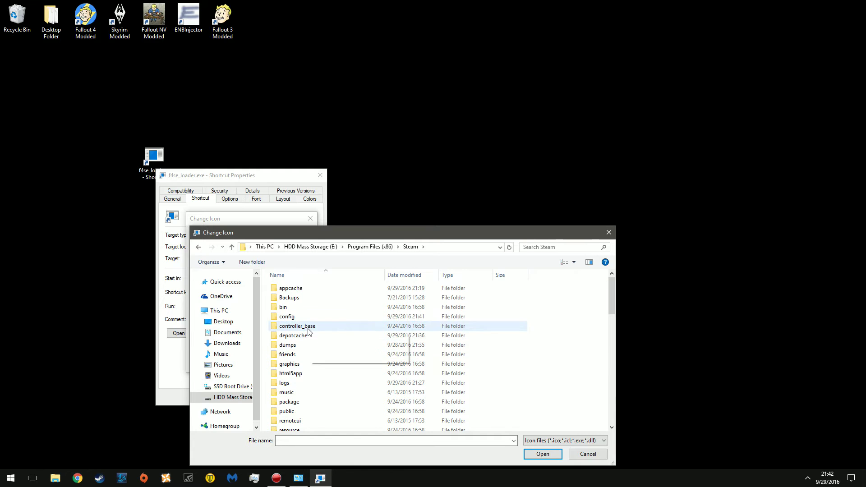
scroll(302, 390, down, 2)
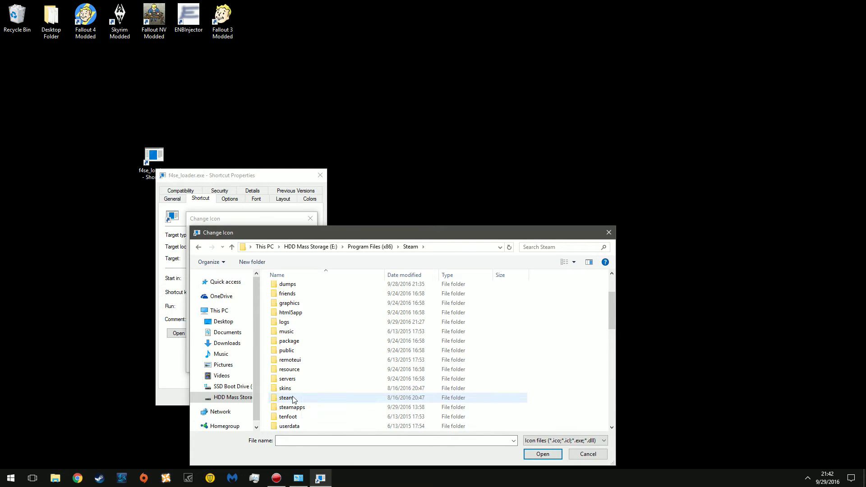
double_click(296, 399)
double_click(300, 308)
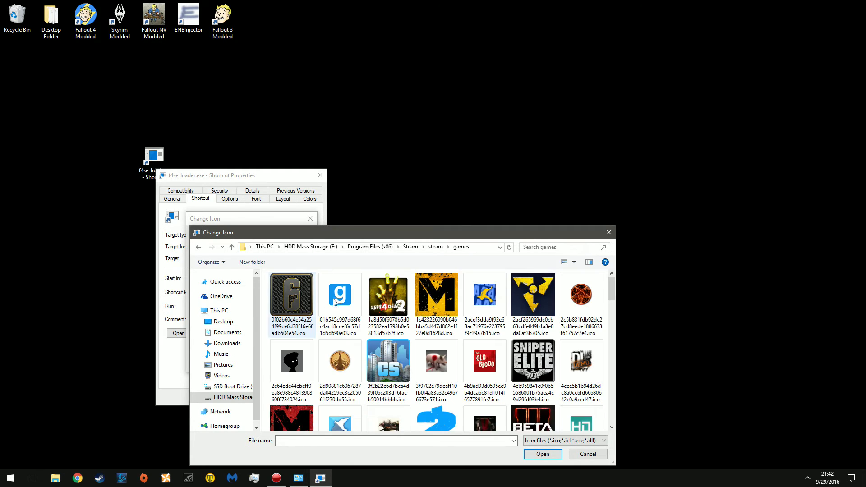
Step: Select the Fallout vault boy .ico file and accept it as the shortcut icon
drag(387, 232, 386, 123)
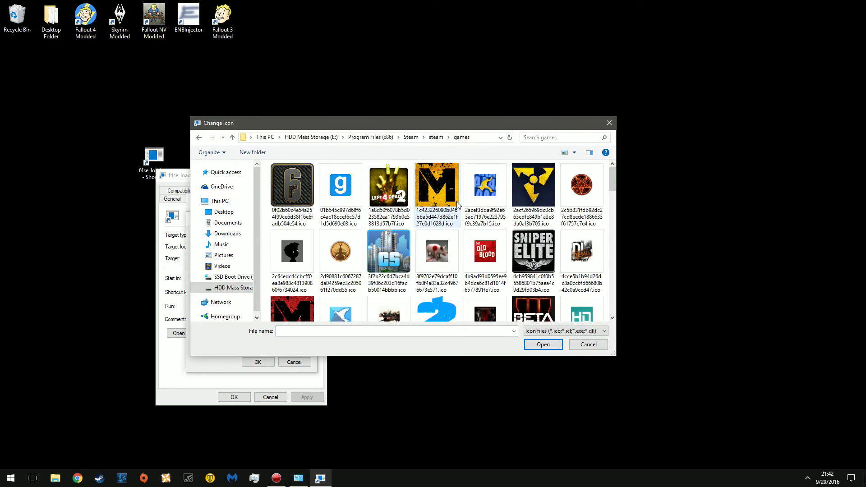
scroll(433, 198, down, 5)
scroll(453, 209, down, 1)
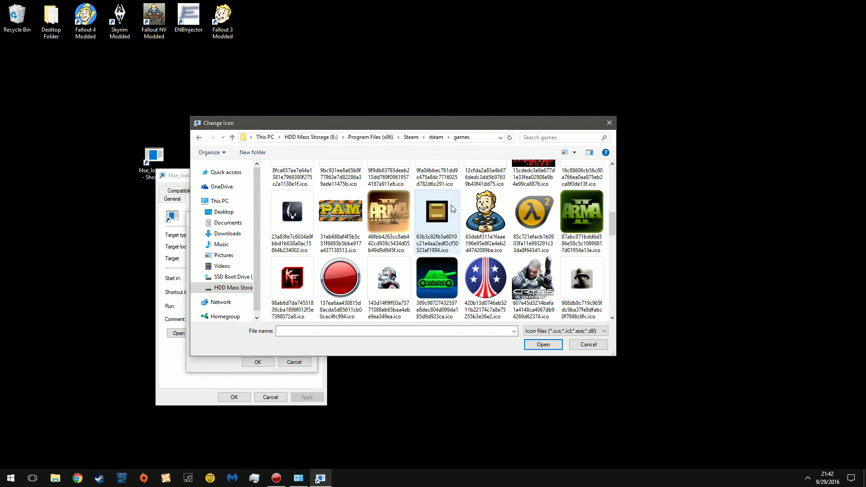
scroll(399, 220, down, 3)
click(397, 217)
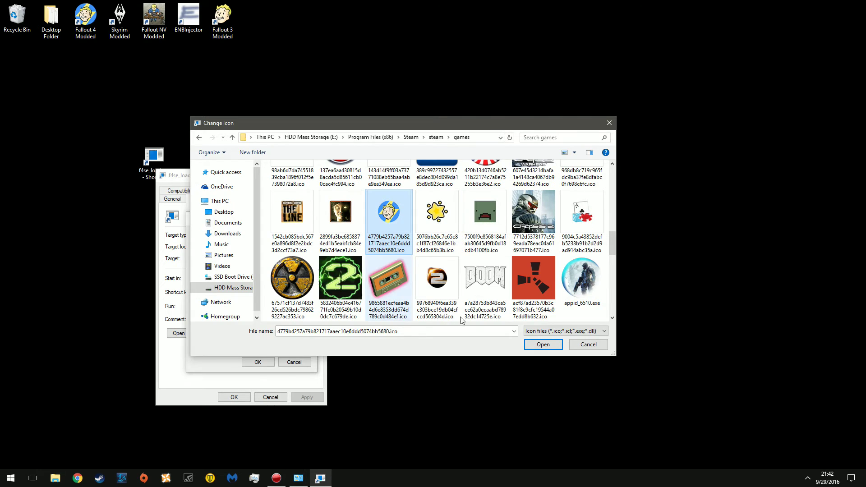
click(537, 344)
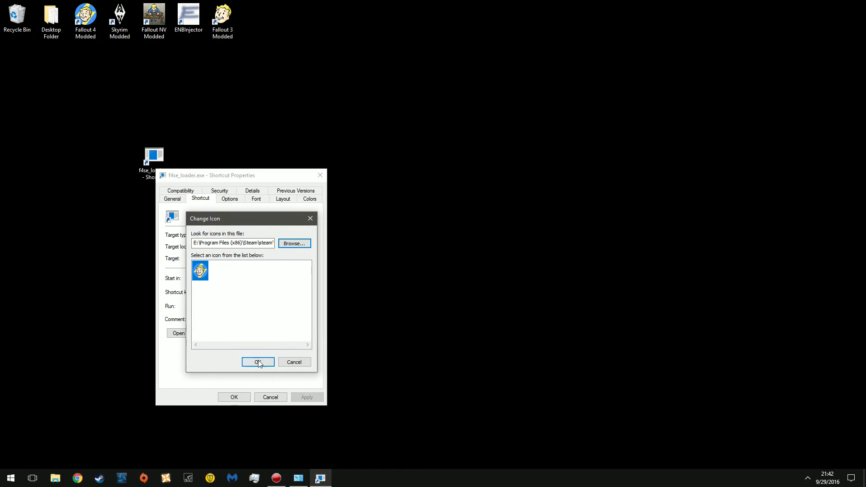
click(258, 362)
Step: Apply the Fallout icon and rename the f4se_loader shortcut to 'Fallout 4'
click(234, 397)
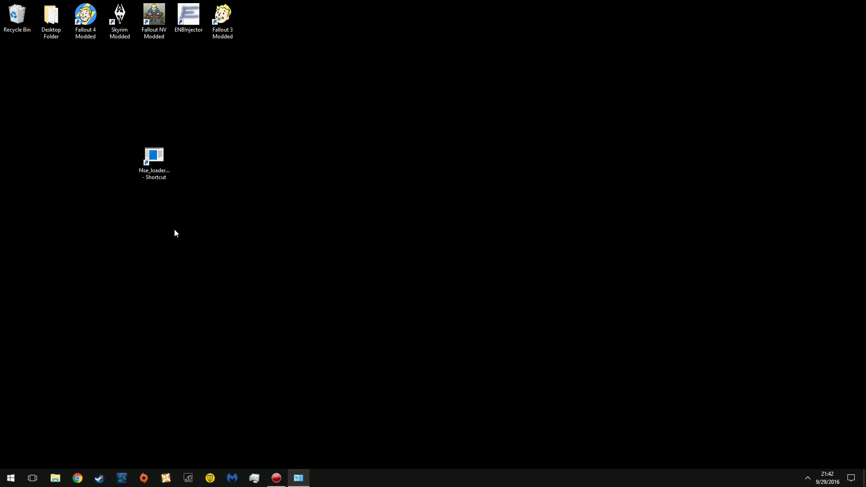
click(154, 173)
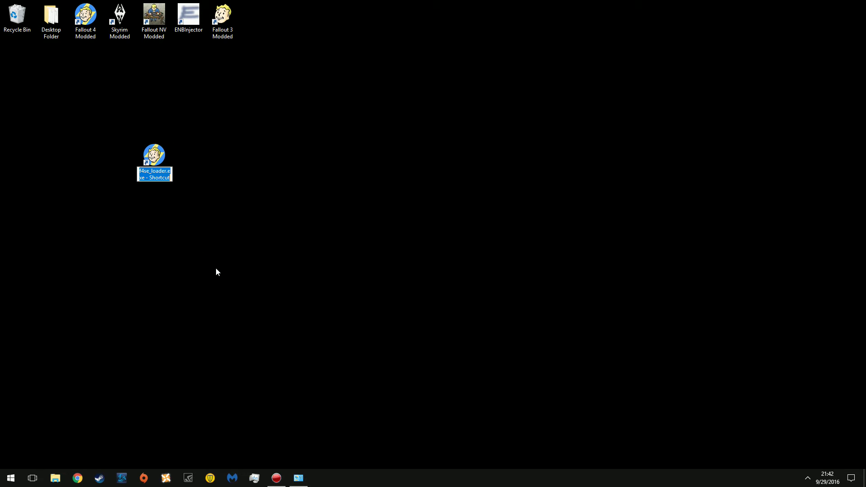
text(Fallo)
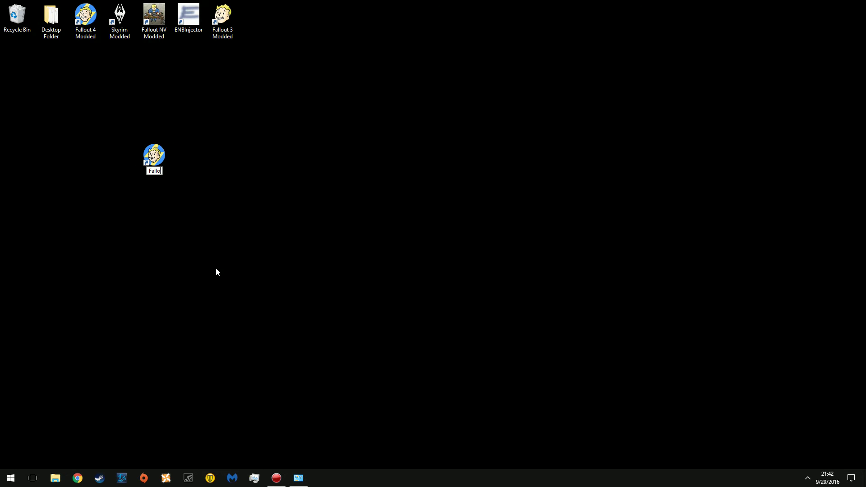
text(ut 4)
key(Return)
click(178, 190)
click(156, 161)
click(161, 270)
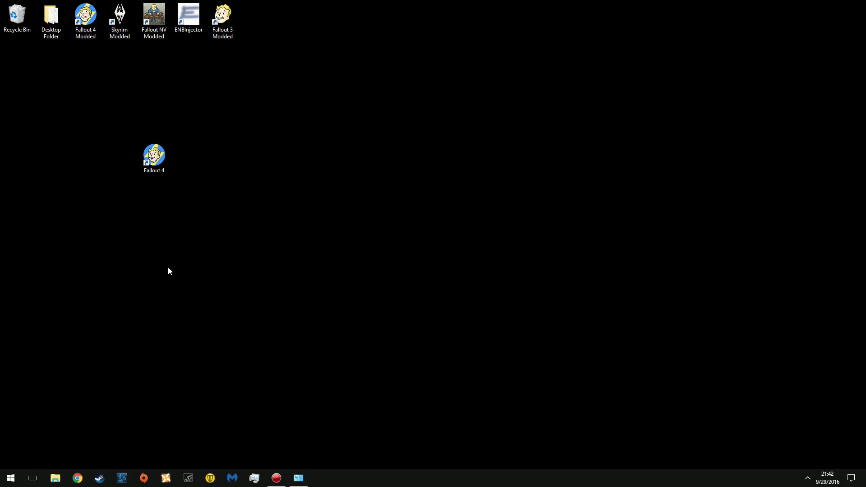